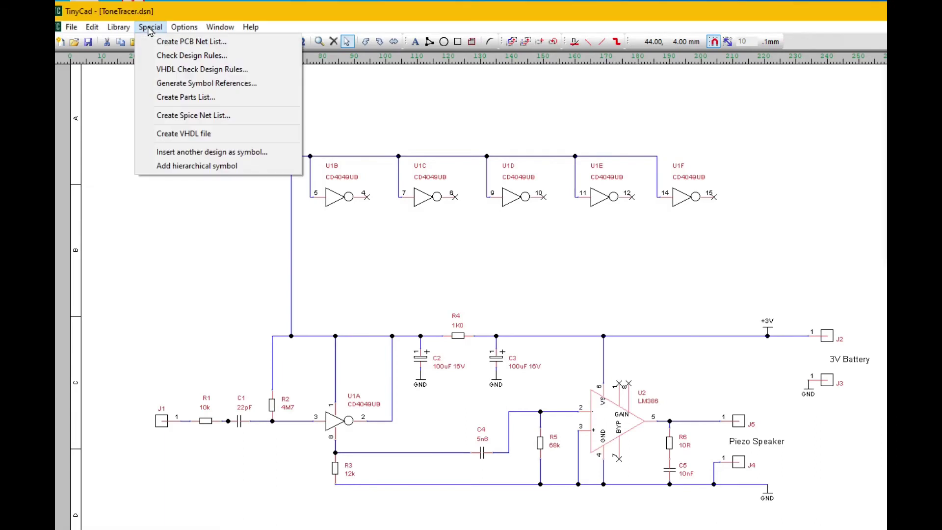
Export the ToneTracer schematic's PCB netlist from TinyCad in Protel format
click(177, 42)
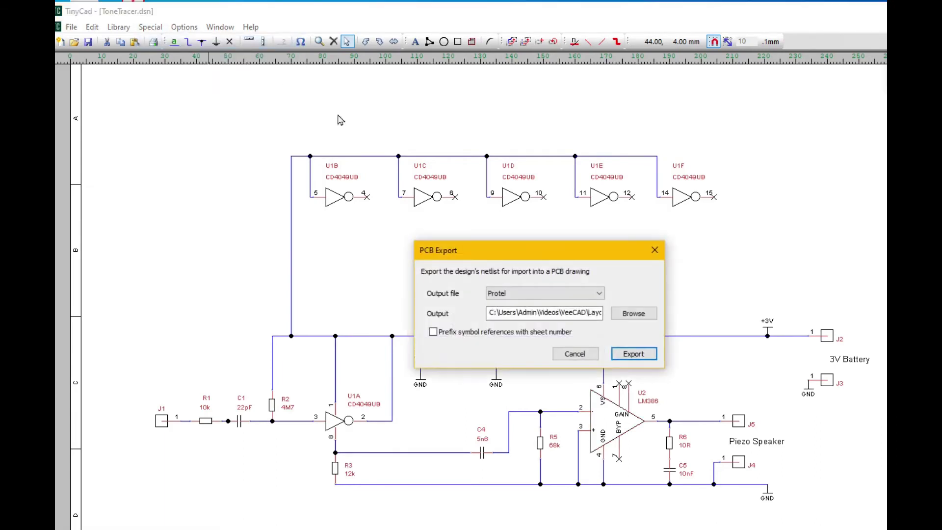
click(634, 355)
click(368, 42)
Import the ToneTracer netlist, placing U1 near the board top and U2 mid-board
click(371, 52)
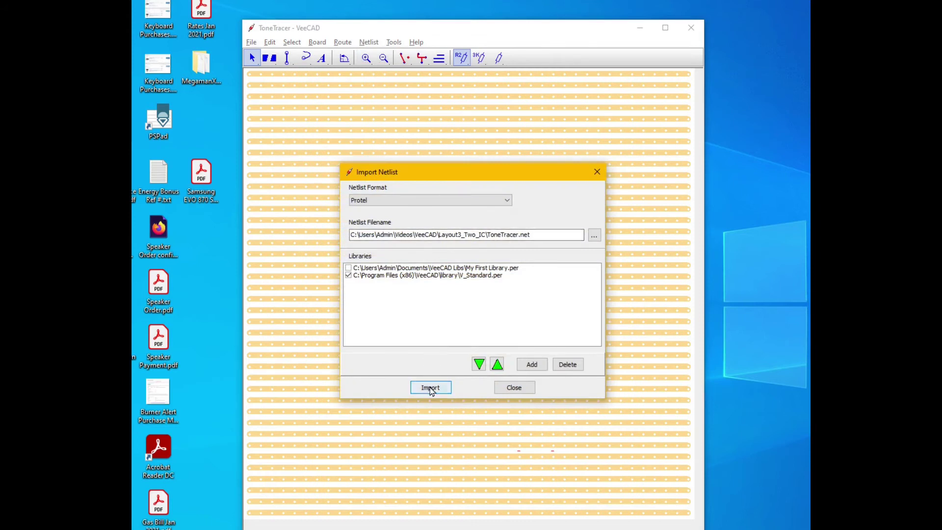
click(431, 388)
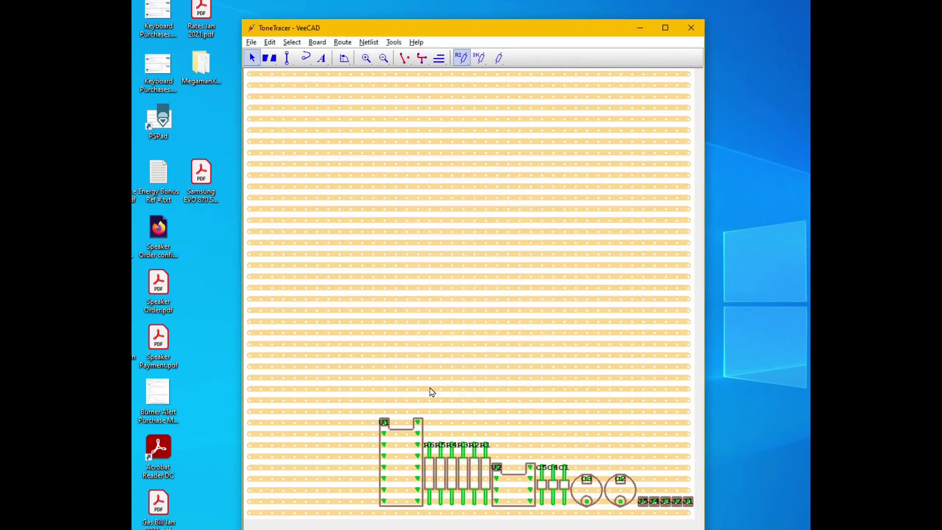
drag(321, 437, 449, 122)
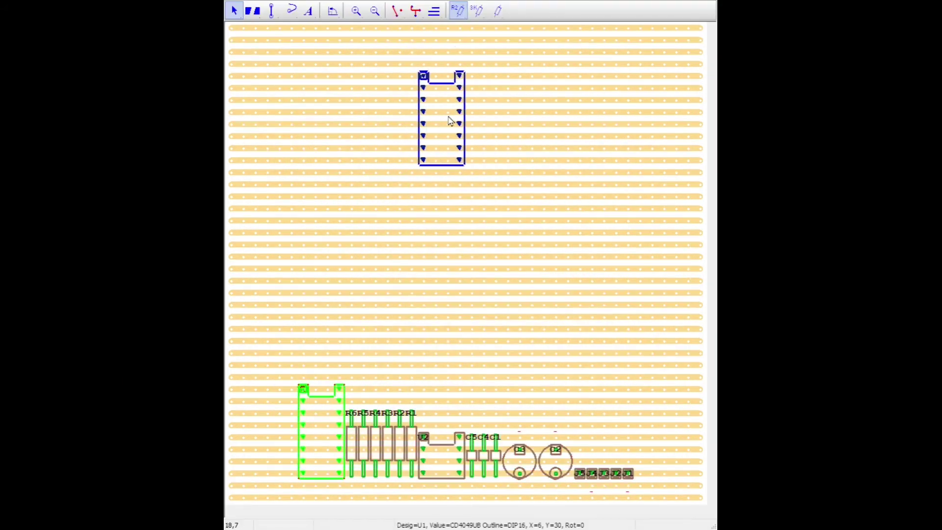
drag(445, 451, 444, 258)
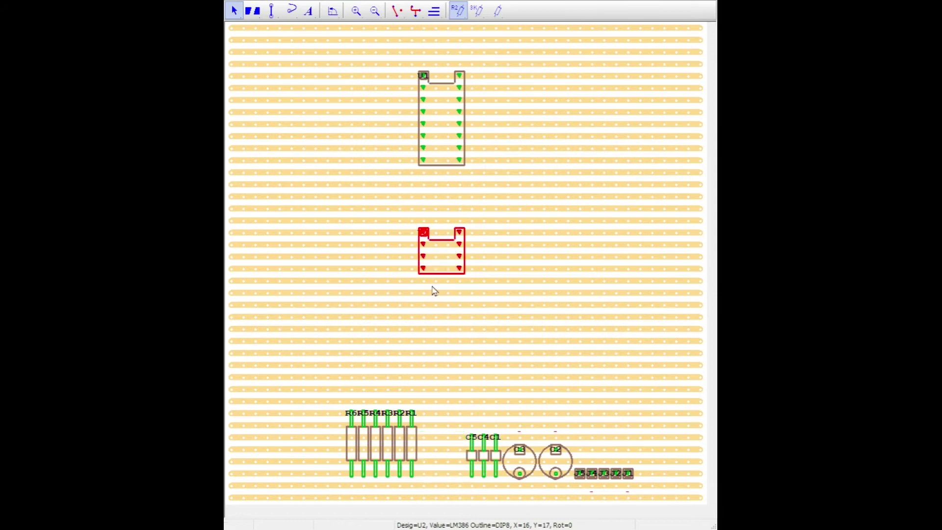
Select U1 and U2 to check their details
click(427, 79)
click(425, 240)
click(252, 10)
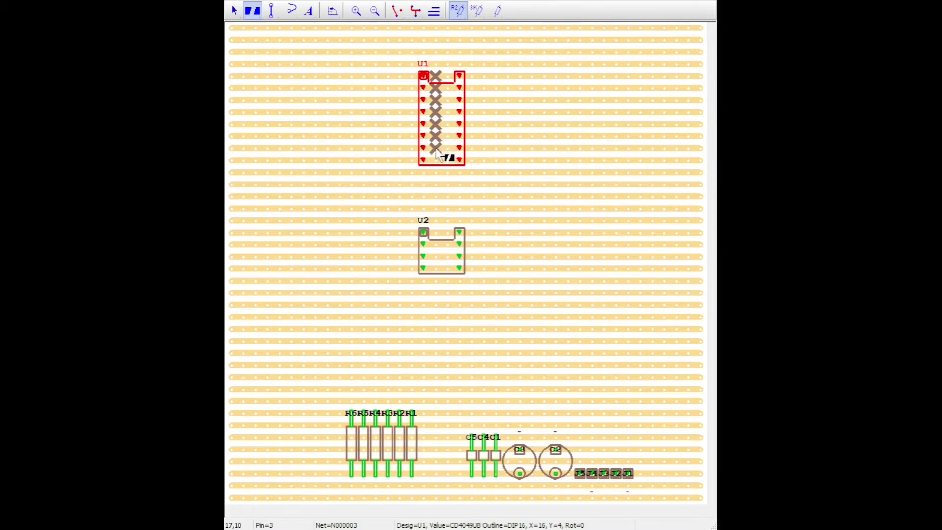
Cut U2's strips between its pin rows and turn on net colouring
mouse_move(436, 111)
mouse_down()
mouse_move(432, 206)
mouse_move(443, 278)
mouse_up()
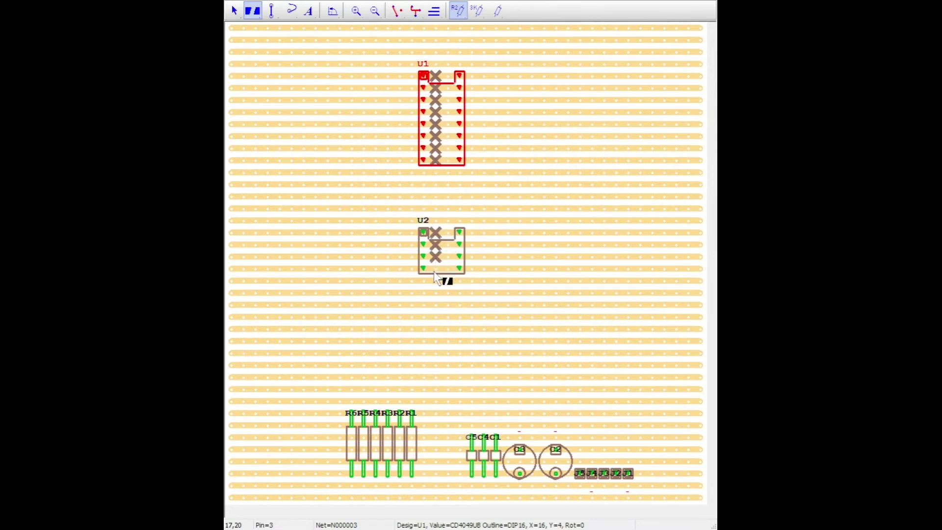
key(Escape)
click(415, 11)
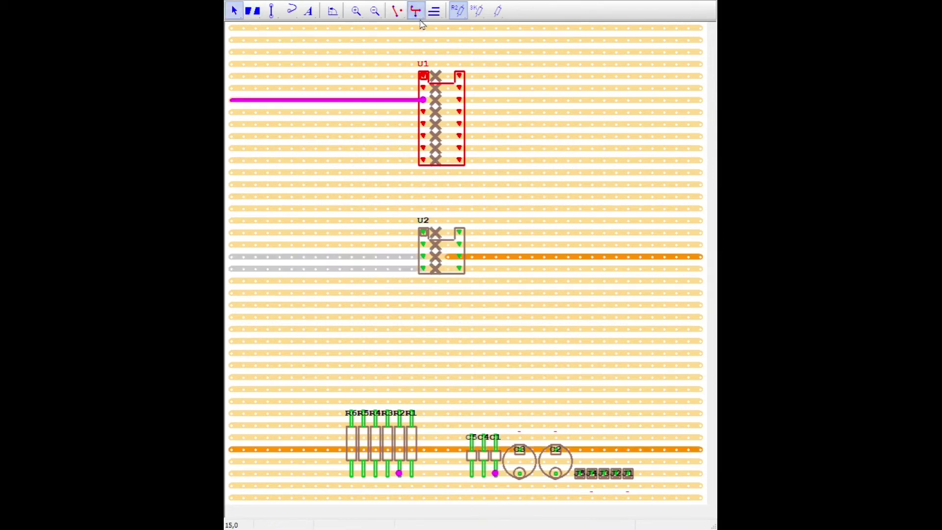
Place wire links on both sides of U1 to join its pins to their nets
click(396, 11)
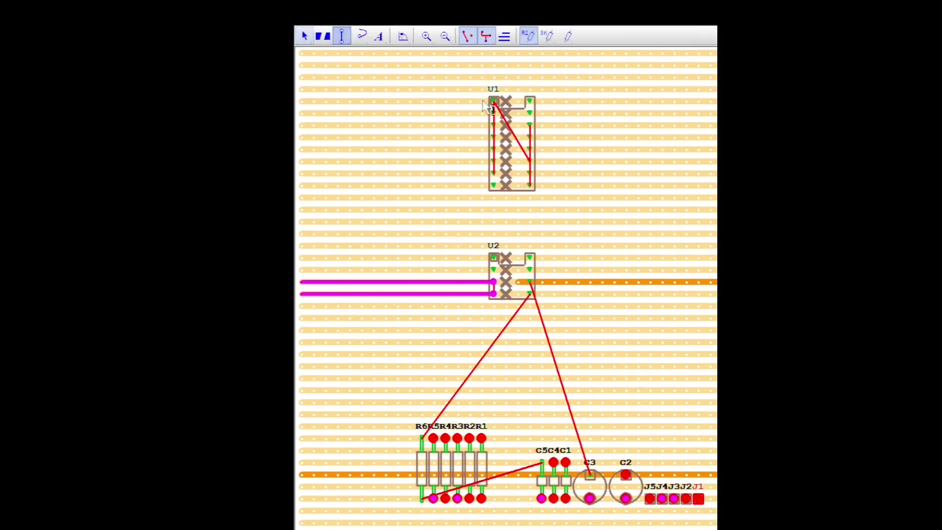
click(489, 105)
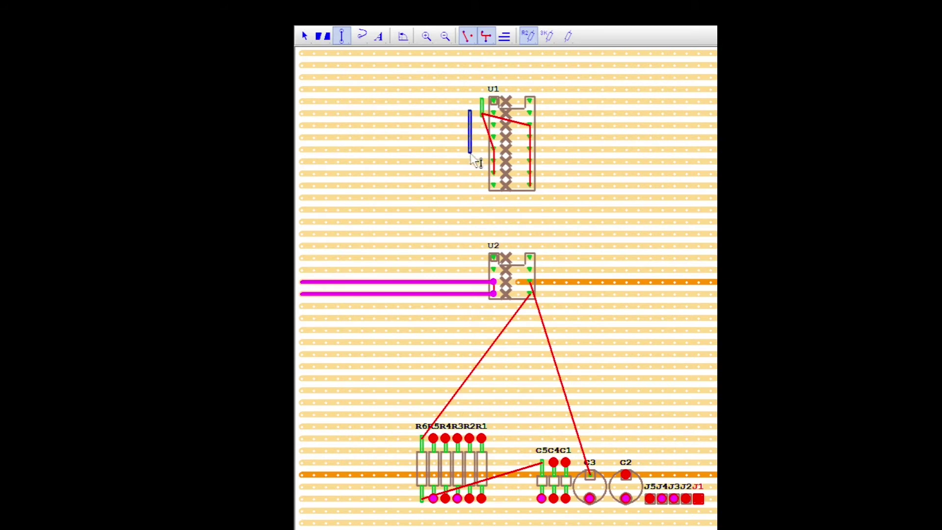
click(471, 152)
click(542, 196)
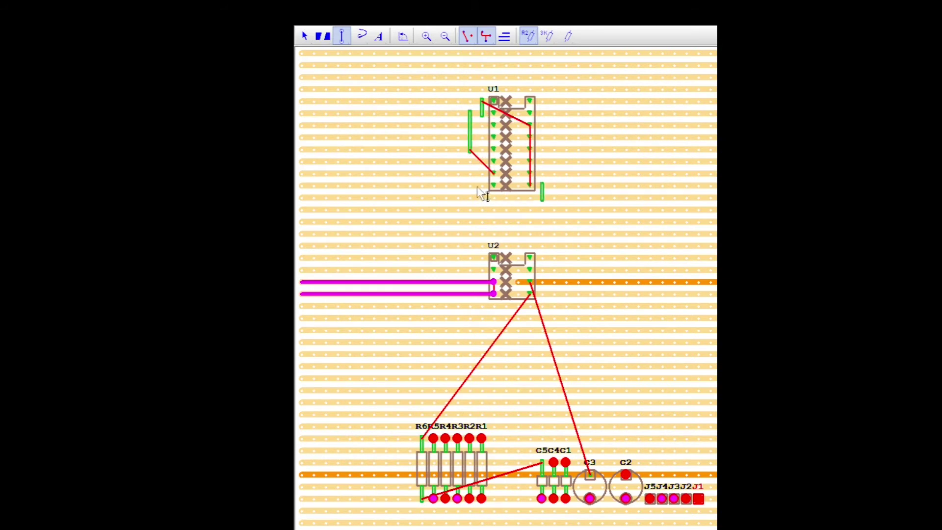
click(484, 199)
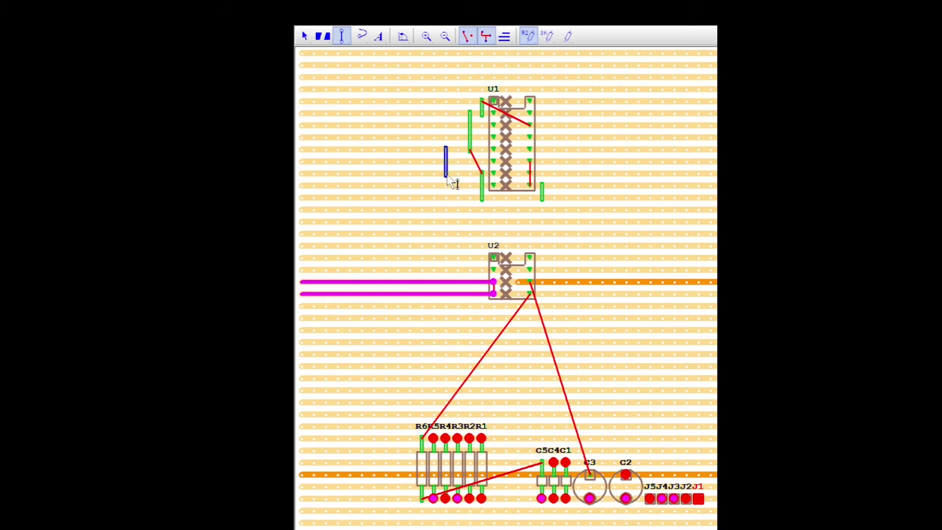
click(452, 180)
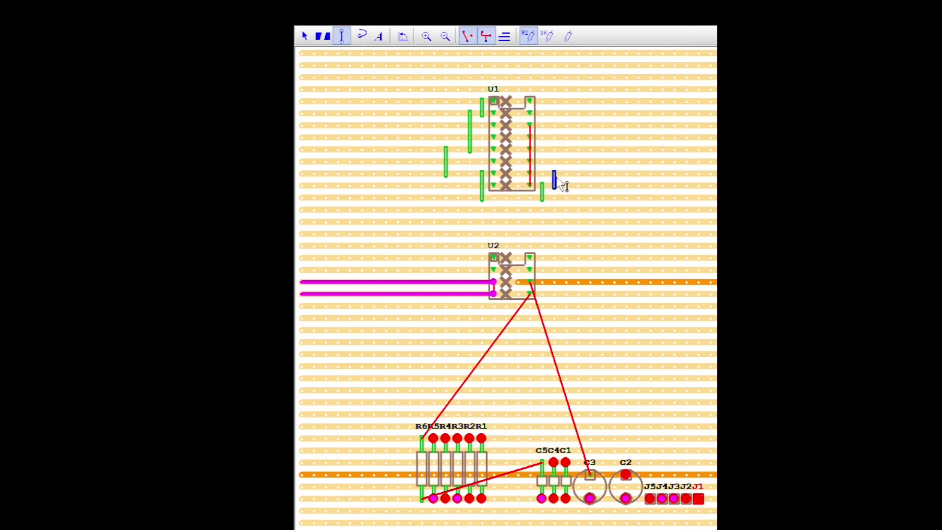
click(554, 161)
drag(543, 165, 542, 125)
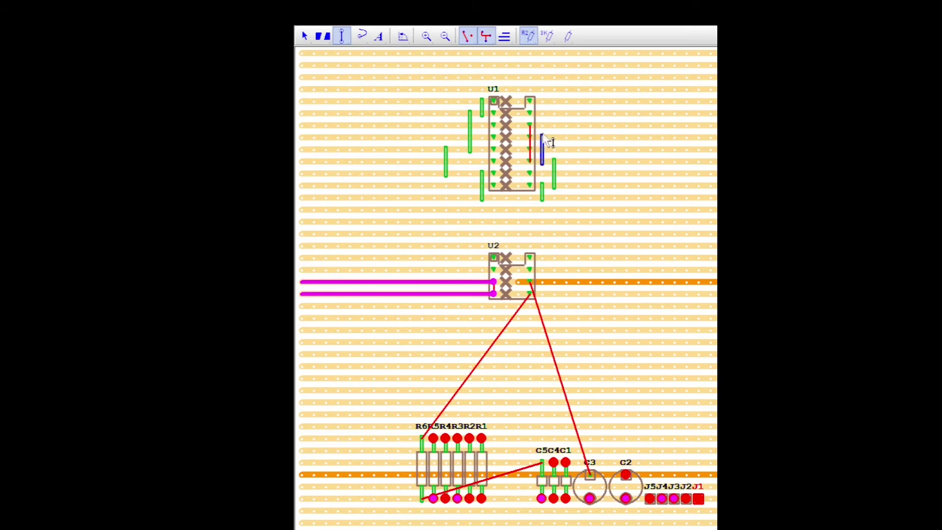
click(543, 127)
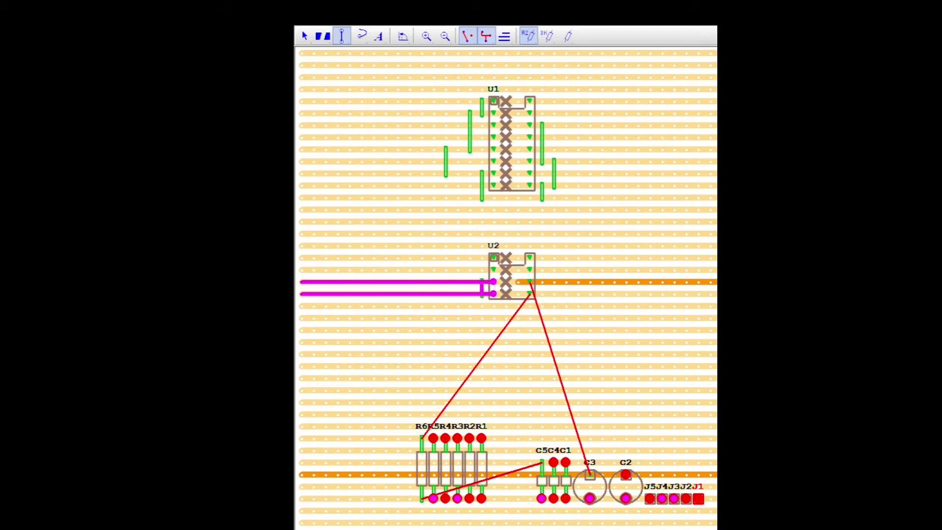
Place connector J2 right of U2, J3 and J4 left of it, and J5 below J2
key(Escape)
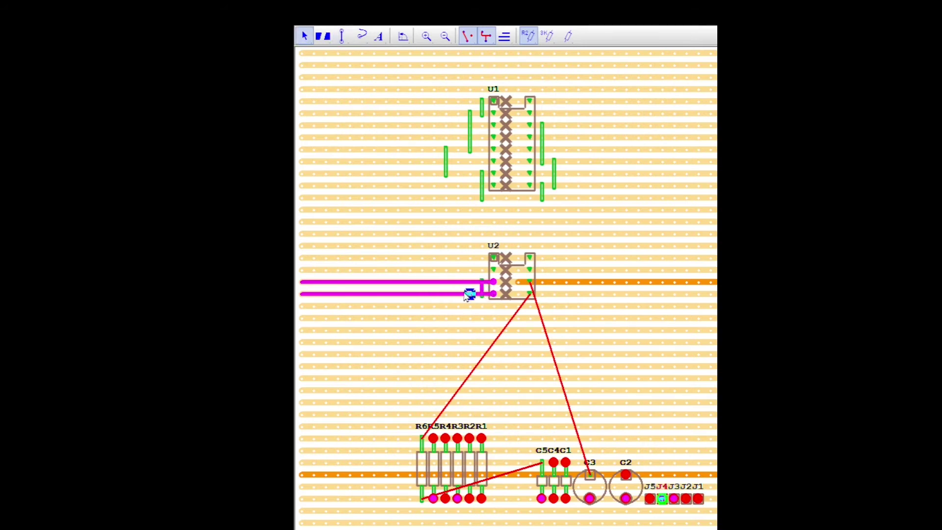
click(687, 500)
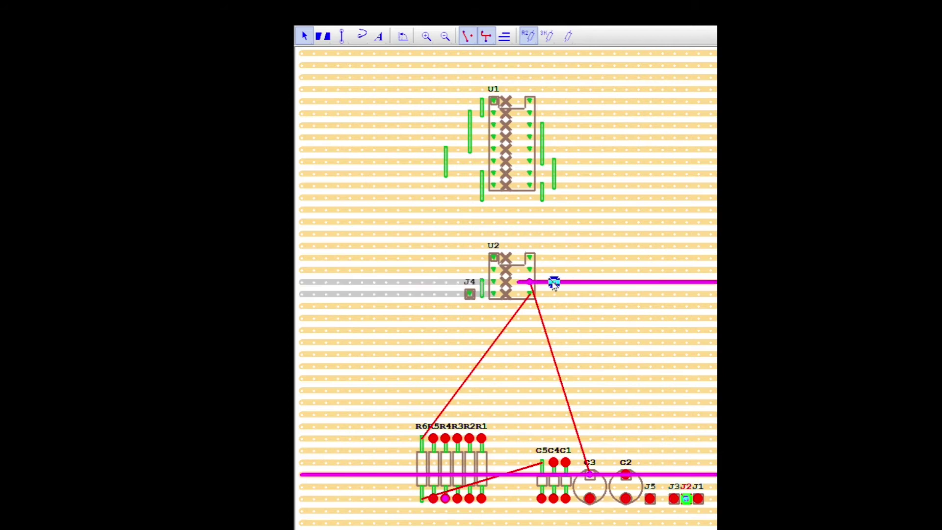
drag(554, 284, 553, 283)
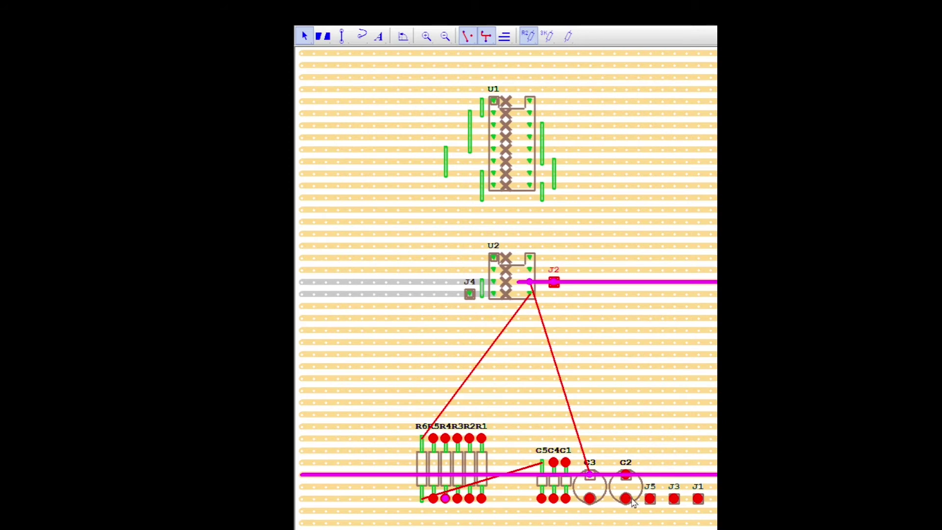
click(673, 499)
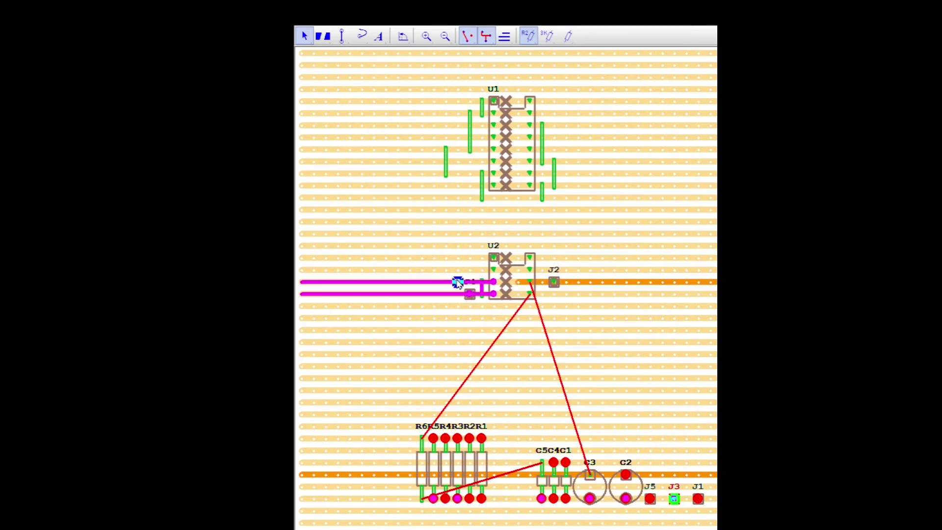
drag(458, 284, 458, 282)
click(651, 499)
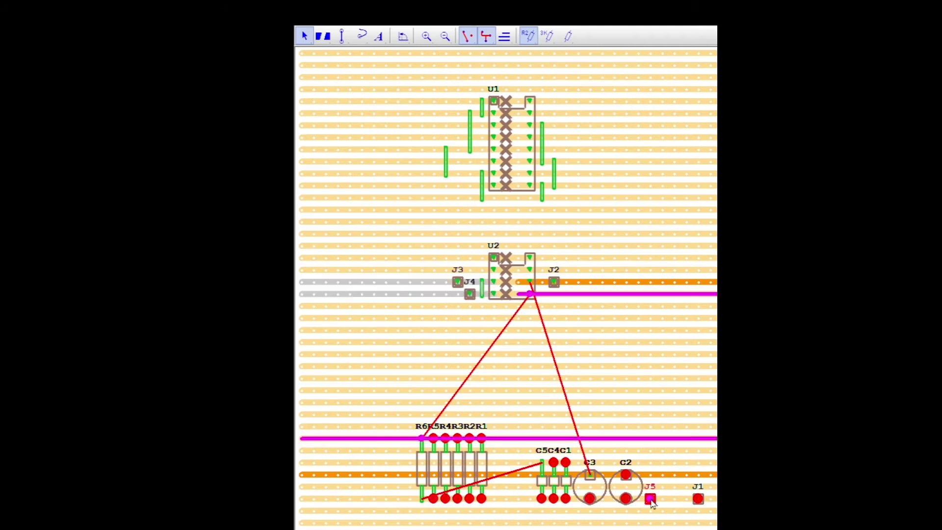
drag(650, 499, 554, 294)
Move capacitors C2 and C3 onto the board between U1 and U2
click(625, 475)
drag(626, 479, 500, 206)
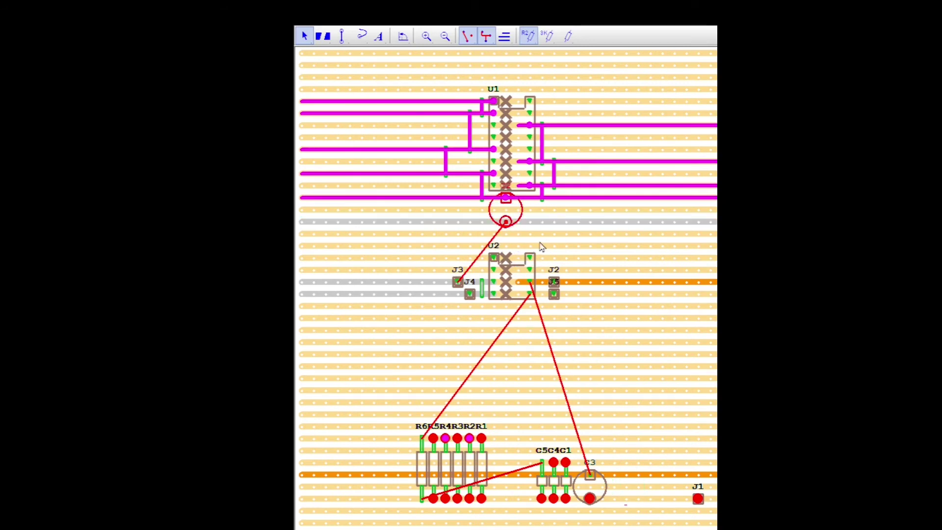
click(593, 484)
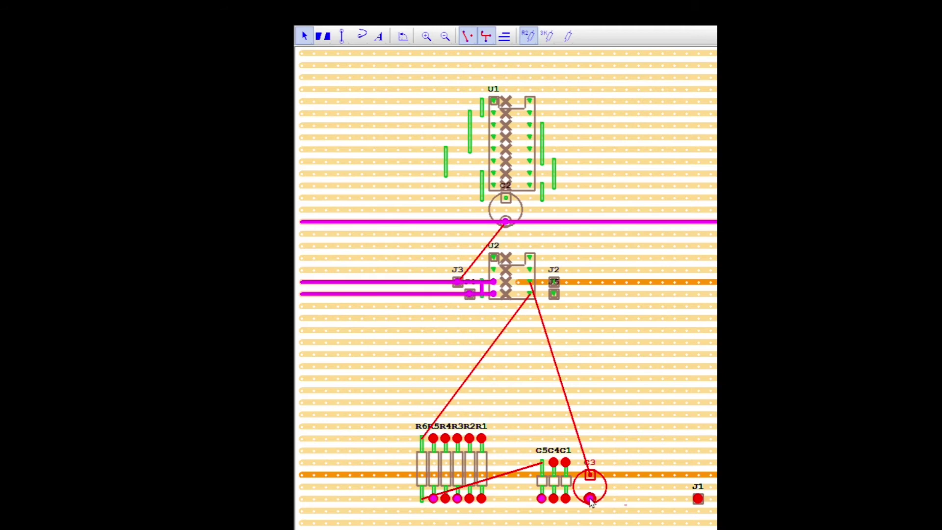
mouse_move(592, 493)
mouse_down()
mouse_move(591, 502)
mouse_move(549, 230)
mouse_up()
Add a wire link from C3's strip down to the J2 strip
click(543, 252)
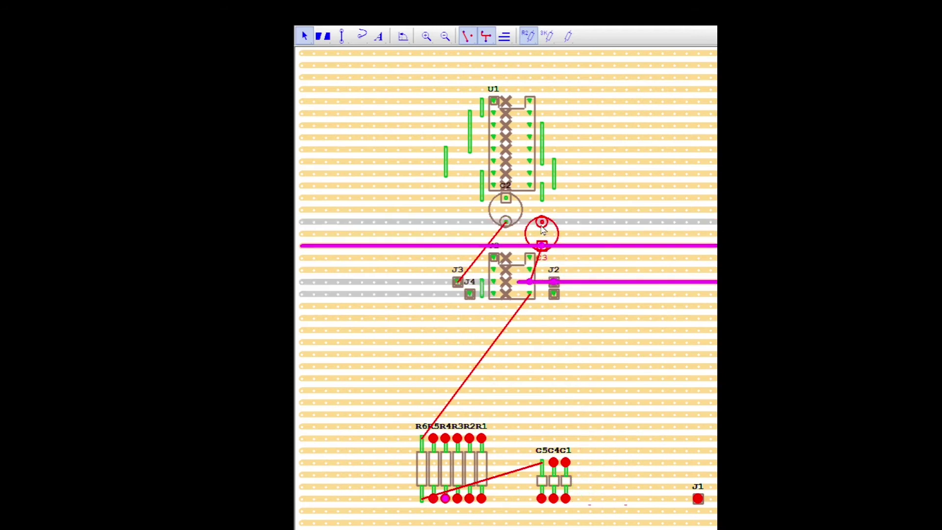
click(341, 36)
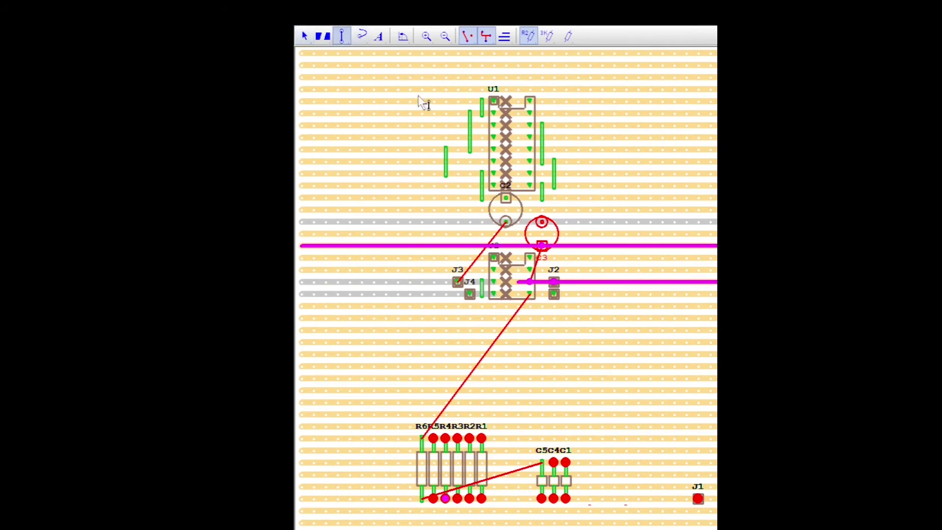
drag(565, 246, 565, 281)
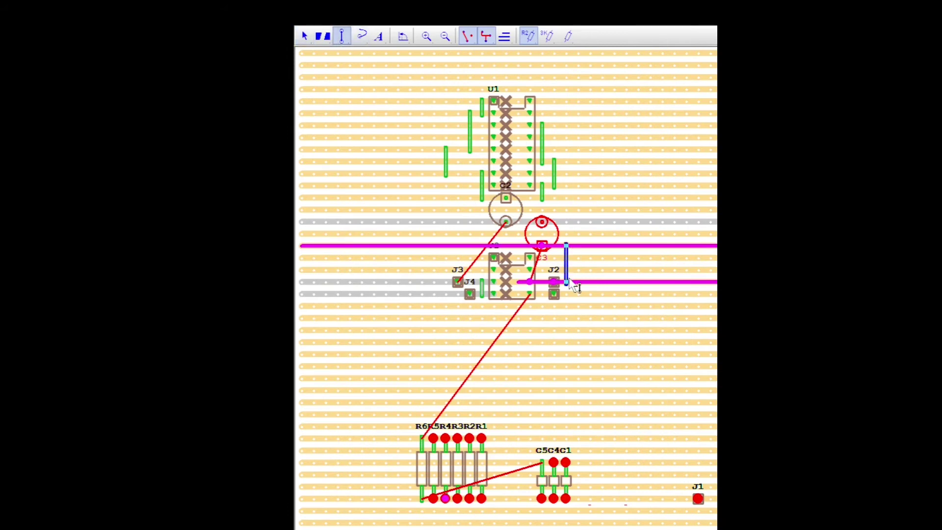
Place R4 right of C3 and link J4 up to the grey strip
key(Escape)
mouse_move(530, 372)
mouse_down()
mouse_move(602, 208)
mouse_move(578, 234)
mouse_up()
click(604, 191)
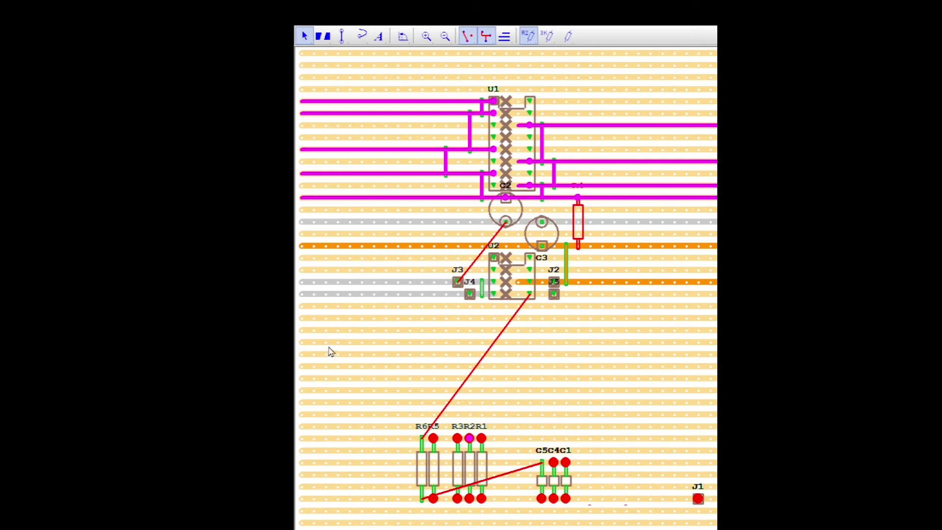
drag(398, 268, 400, 196)
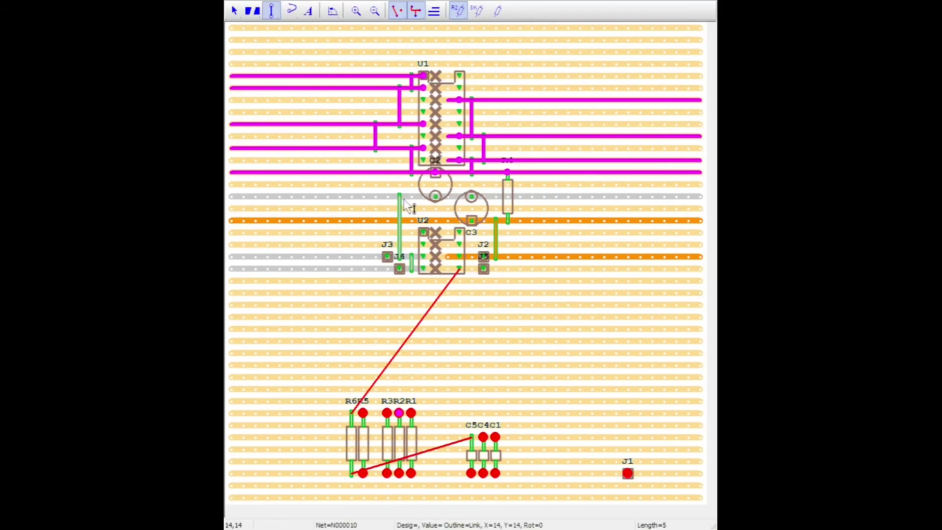
Move R1 from the unplaced group onto the empty strips below U2
click(400, 198)
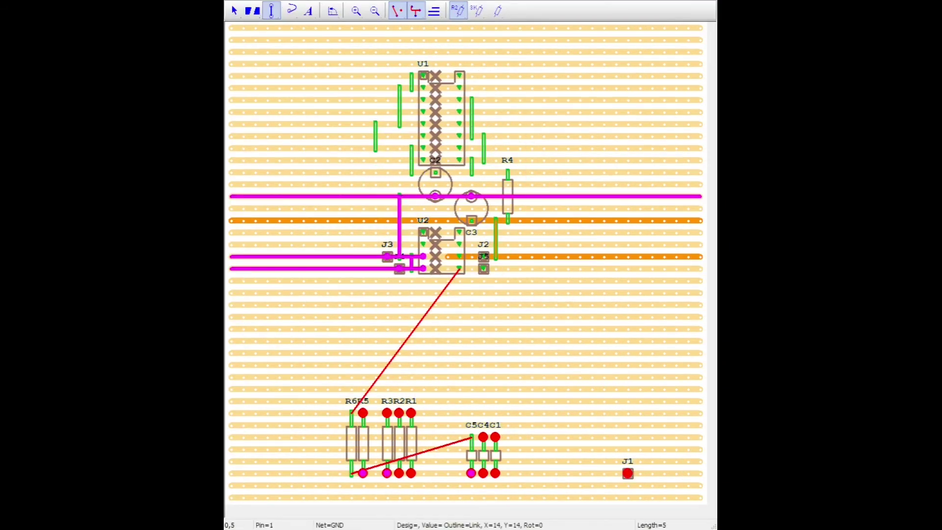
click(234, 10)
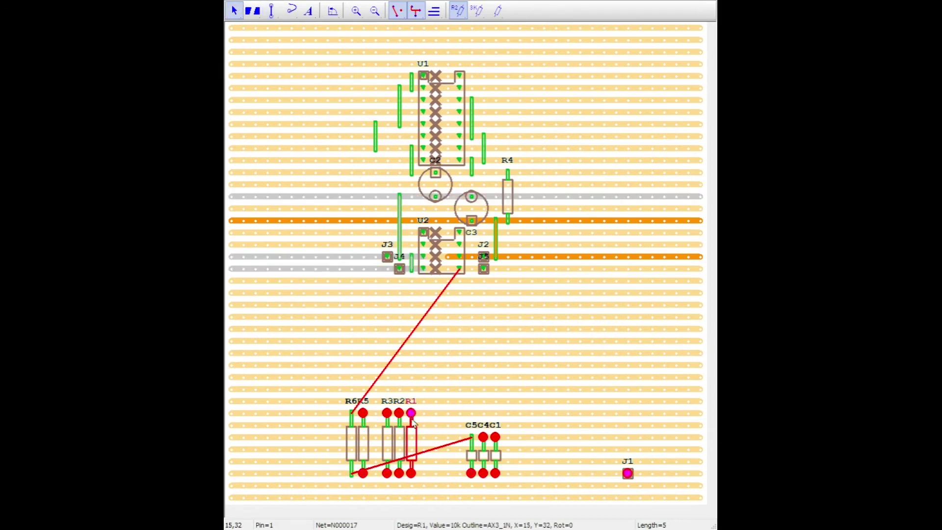
drag(411, 442, 469, 339)
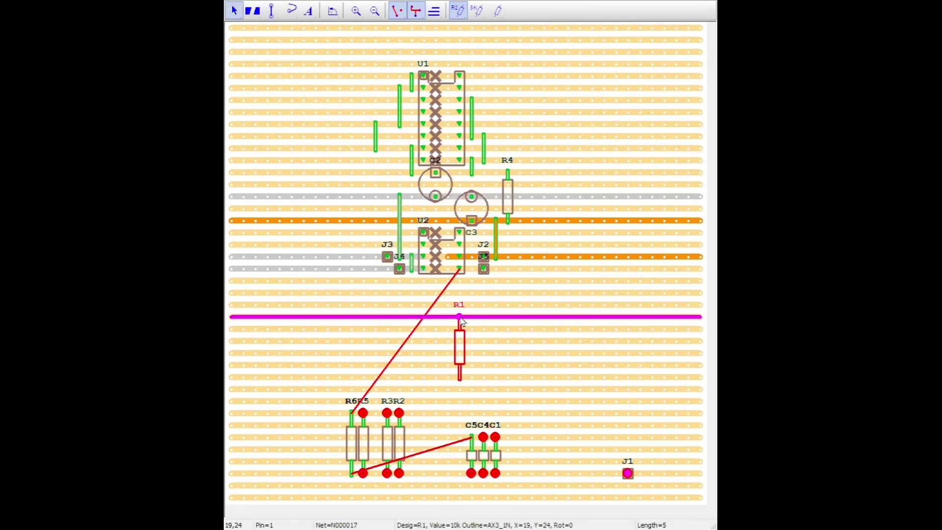
click(459, 378)
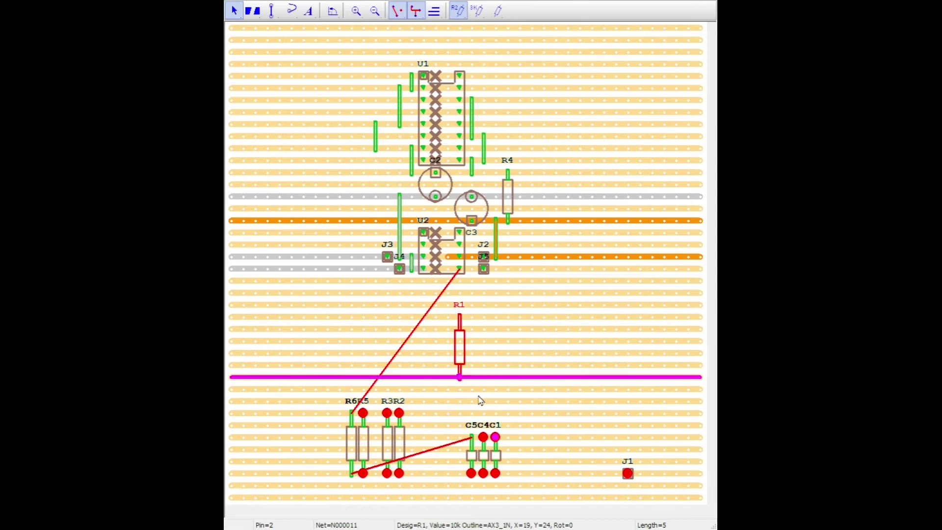
Move J1 to the top strip and rotate R1 horizontally beside it
click(626, 473)
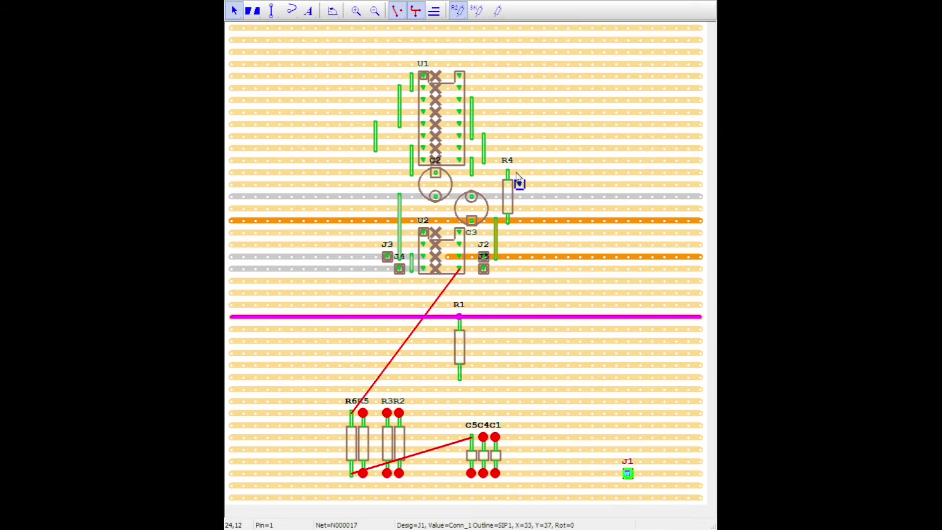
drag(579, 425, 475, 60)
click(461, 318)
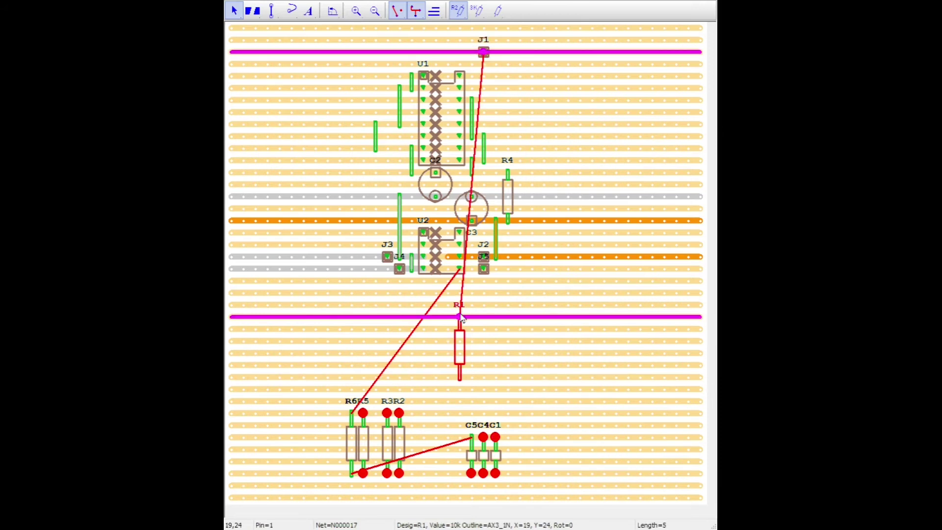
key(r)
mouse_move(461, 317)
mouse_down()
mouse_move(470, 41)
mouse_move(466, 54)
mouse_up()
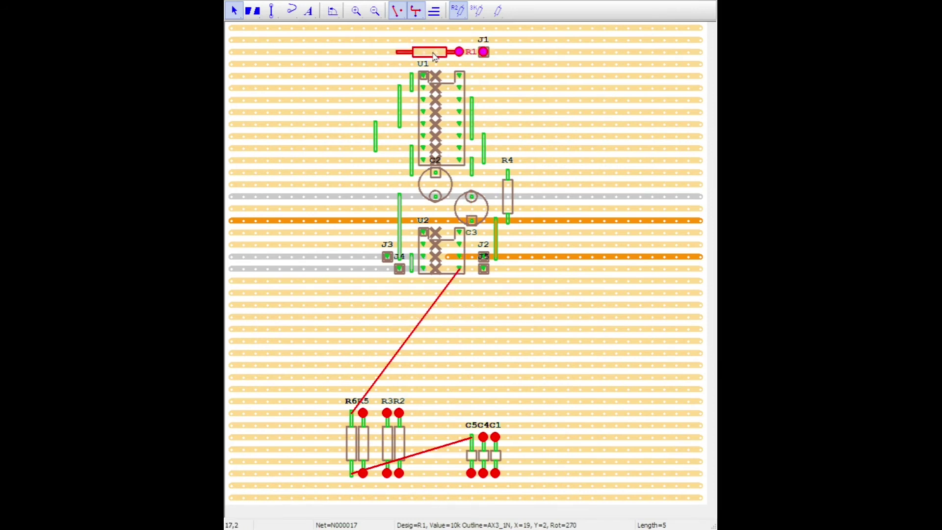
Cut the top strip next to R1 and move C1 beside U1's top-left
click(252, 11)
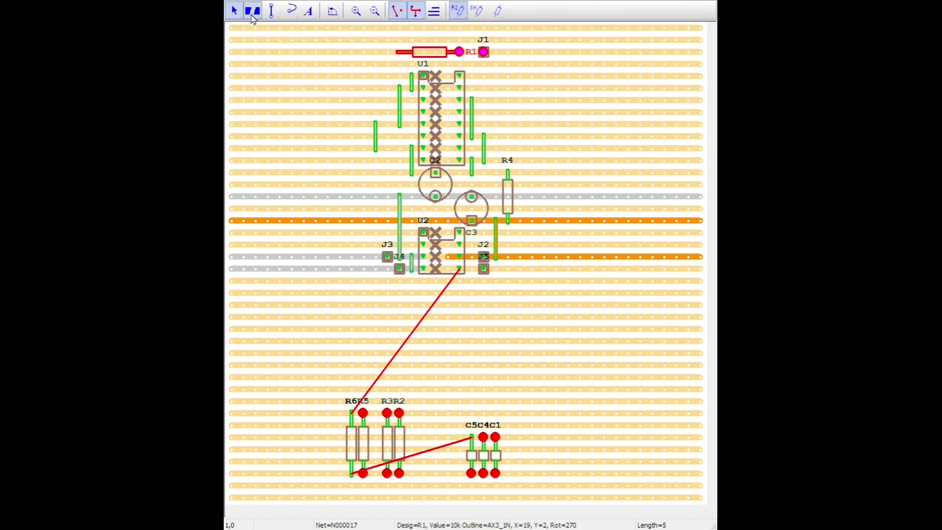
click(441, 59)
key(Escape)
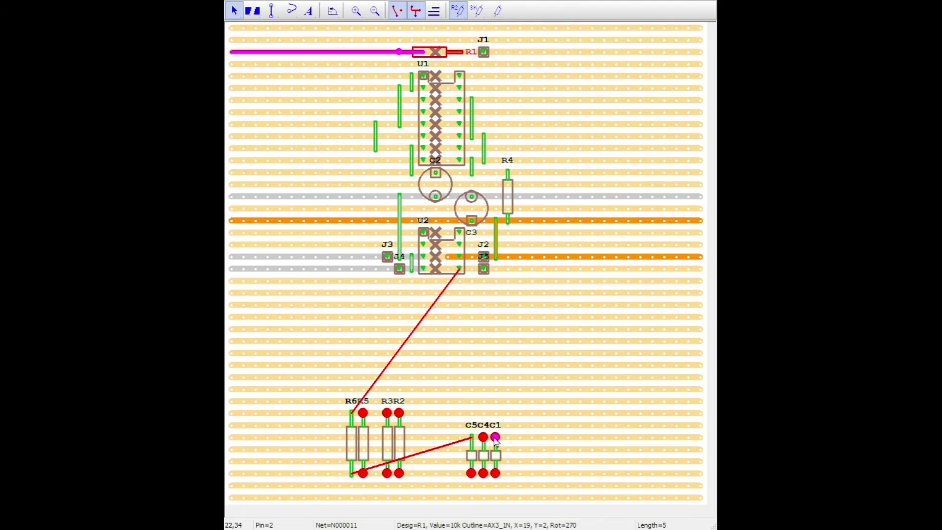
drag(496, 439, 382, 54)
Rotate R2 and position it vertically on the strips left of U1, below C1
click(389, 94)
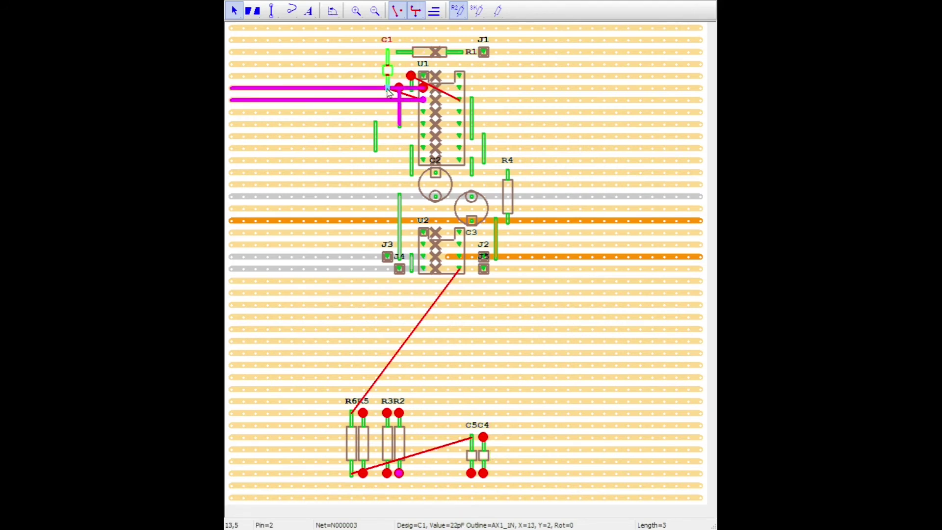
drag(397, 471, 318, 148)
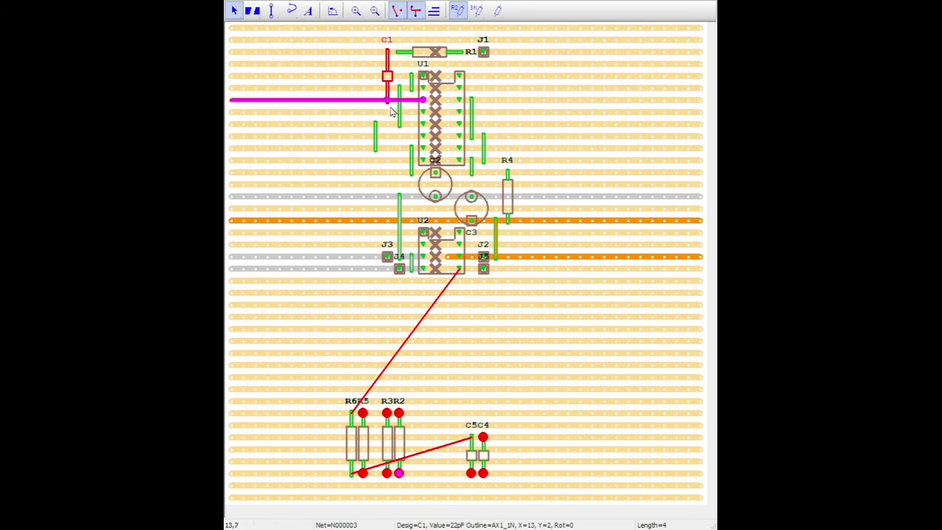
key(r)
key(r)
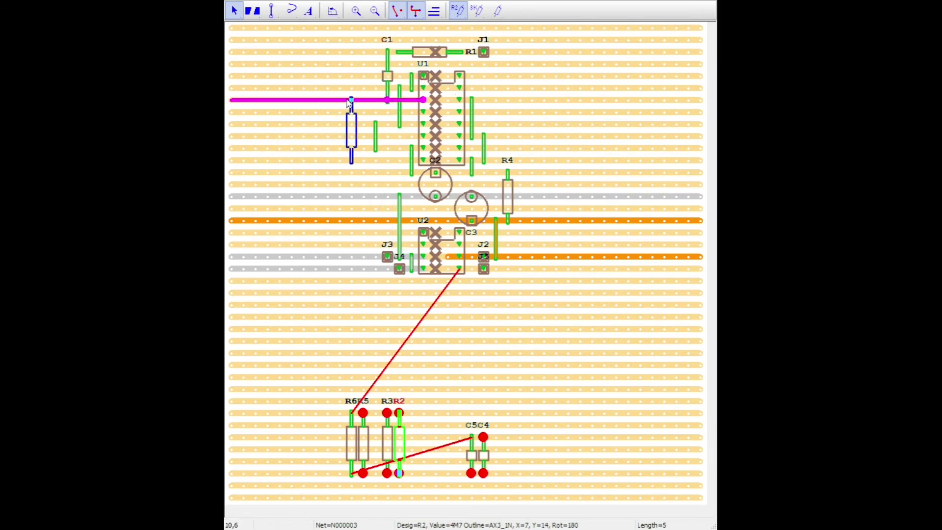
drag(318, 149, 352, 169)
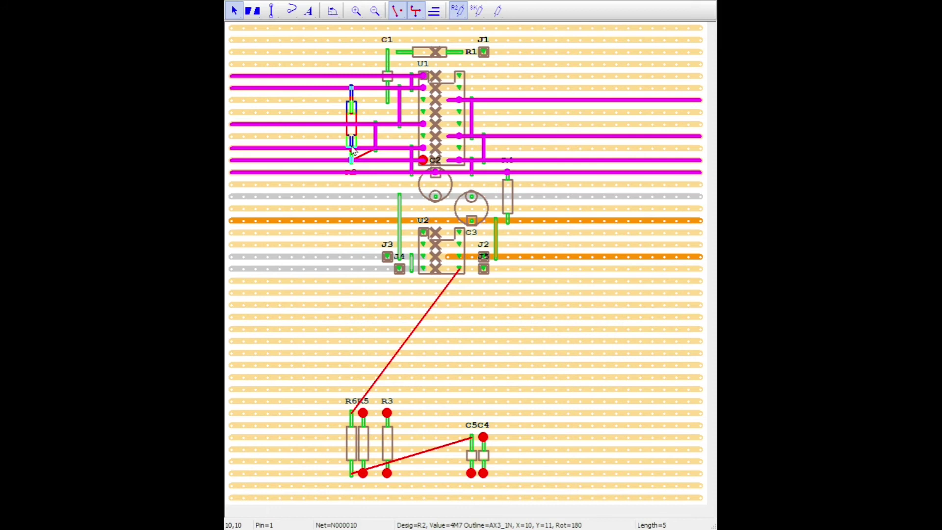
drag(352, 106, 351, 101)
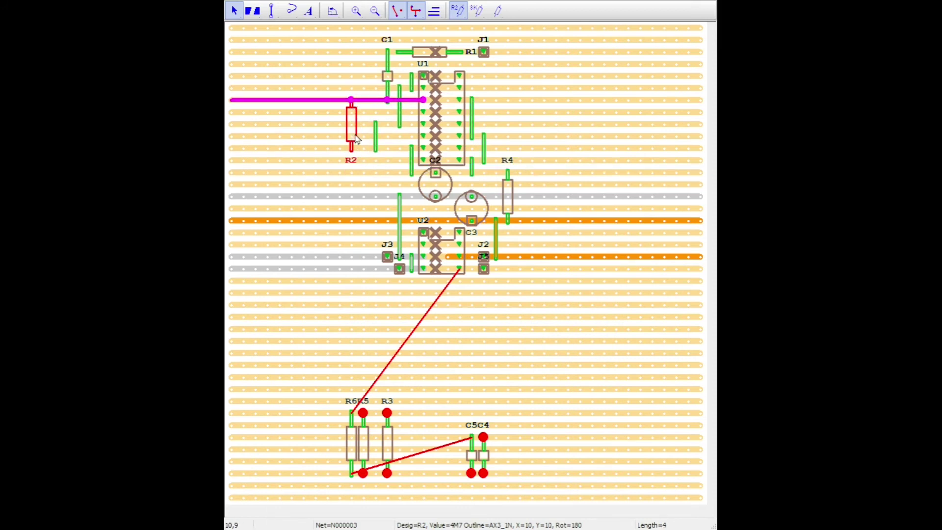
mouse_move(352, 143)
mouse_down()
mouse_move(391, 142)
mouse_move(375, 129)
mouse_up()
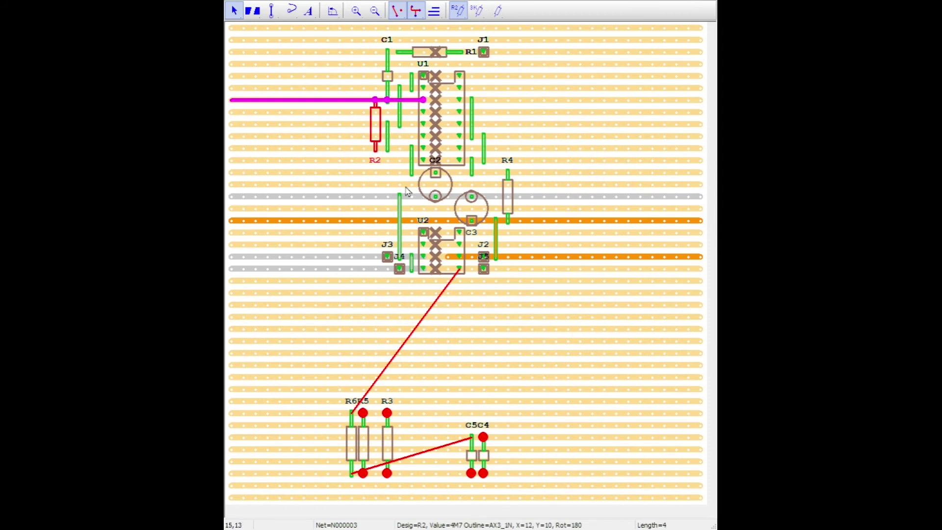
Place R5 left of U2, R3 with a shortened lead, and C4 in the left column
drag(363, 423, 368, 317)
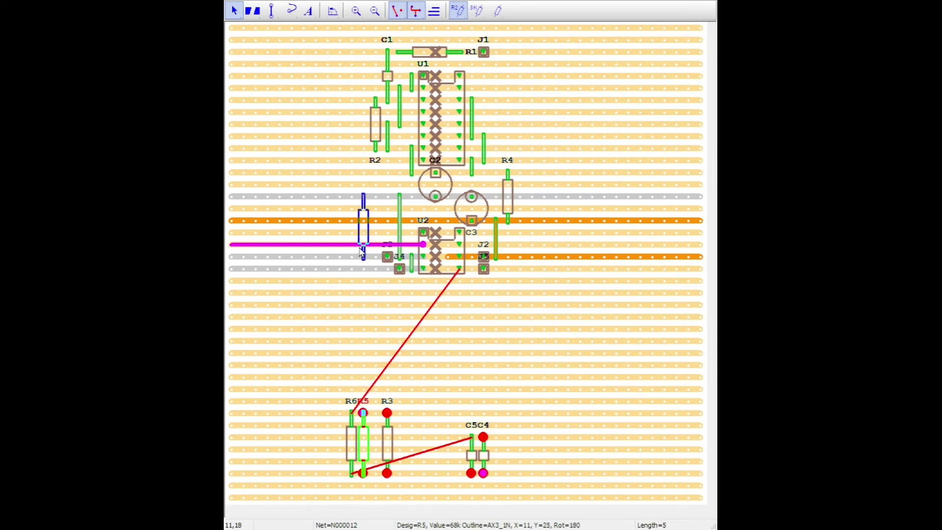
mouse_move(368, 317)
mouse_down()
mouse_move(364, 189)
mouse_move(366, 208)
mouse_up()
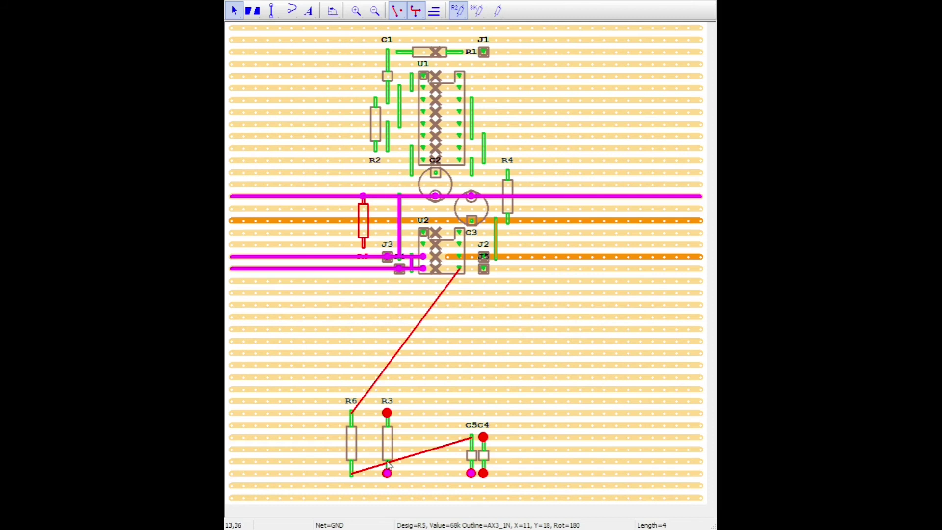
drag(385, 464, 337, 192)
click(339, 156)
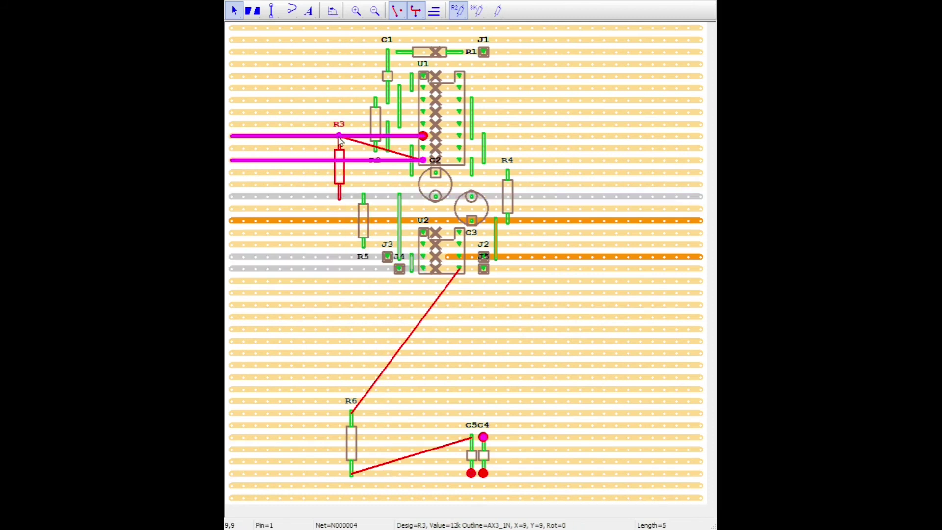
drag(339, 169, 344, 171)
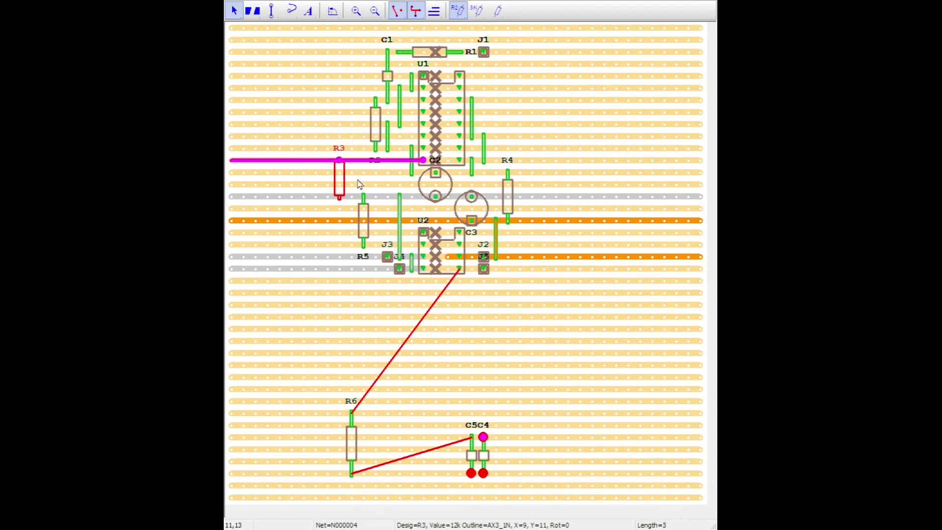
mouse_move(484, 437)
mouse_down()
mouse_move(287, 178)
mouse_move(294, 230)
mouse_move(292, 184)
mouse_move(387, 222)
mouse_up()
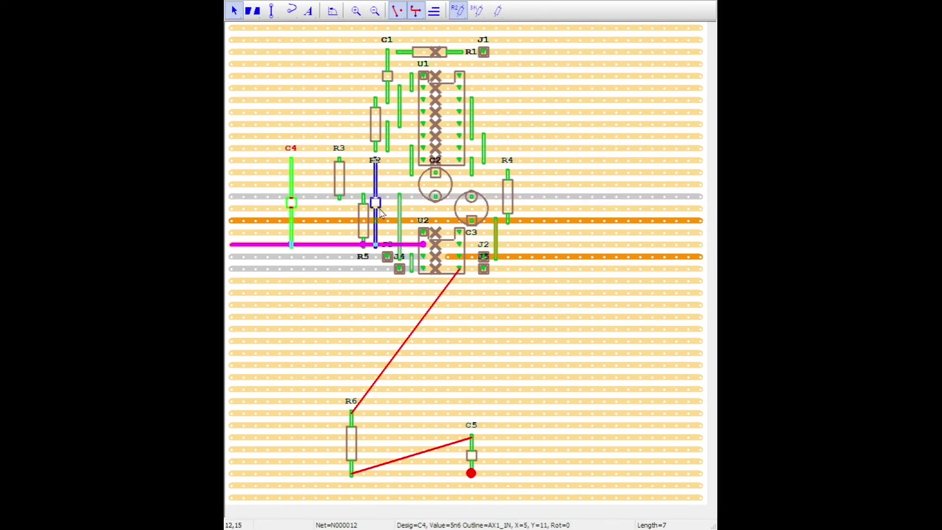
Move R6 and C5 from the unplaced group to below U2
click(351, 417)
drag(351, 417, 533, 332)
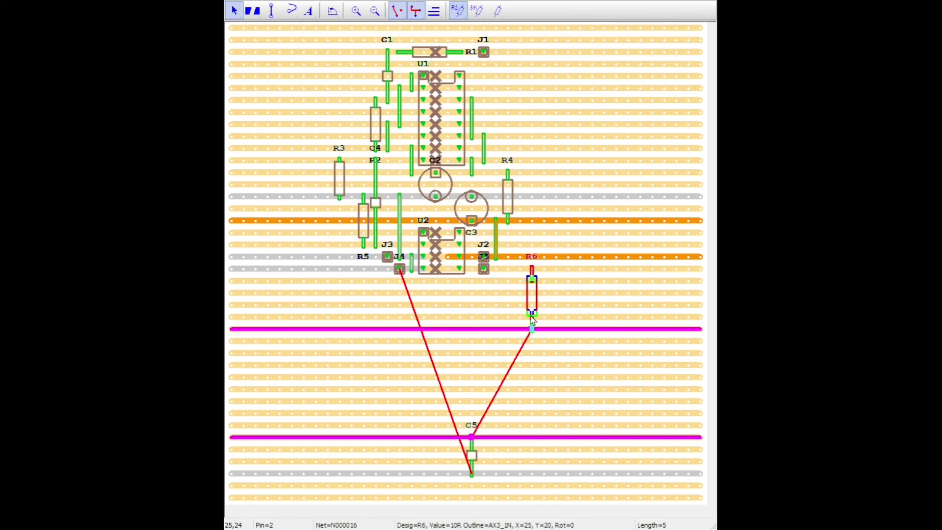
click(472, 441)
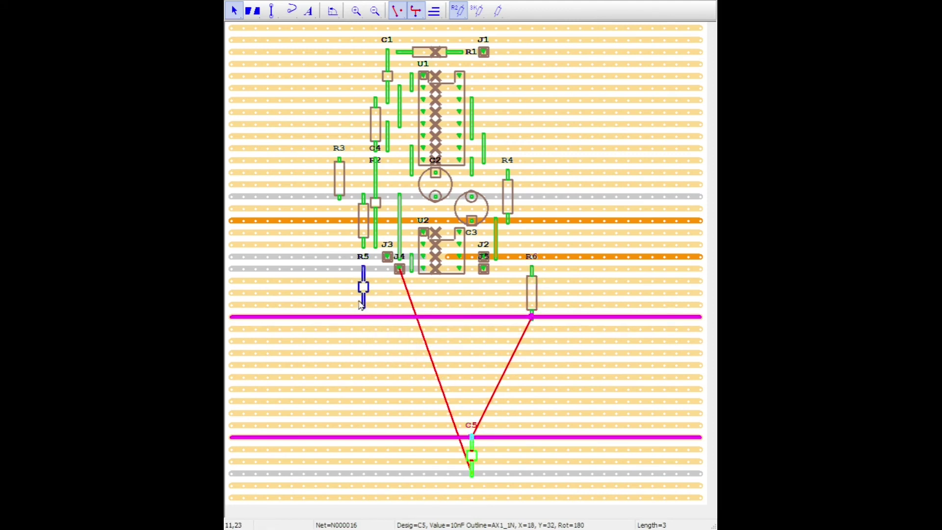
drag(360, 306, 385, 306)
drag(522, 273, 471, 275)
drag(386, 286, 398, 287)
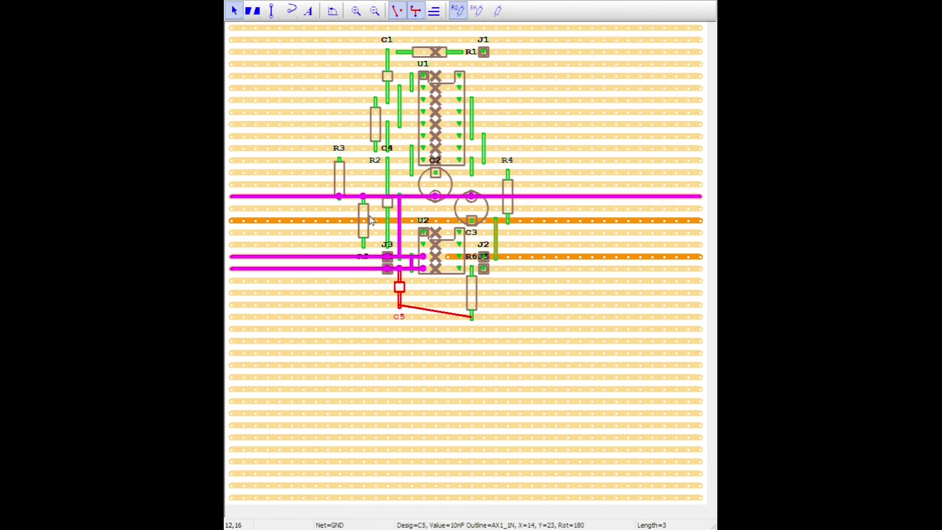
Shift R5 and R3 right into a tight column and reposition the R2, C1, R5 labels
drag(370, 220, 383, 221)
drag(339, 177, 363, 176)
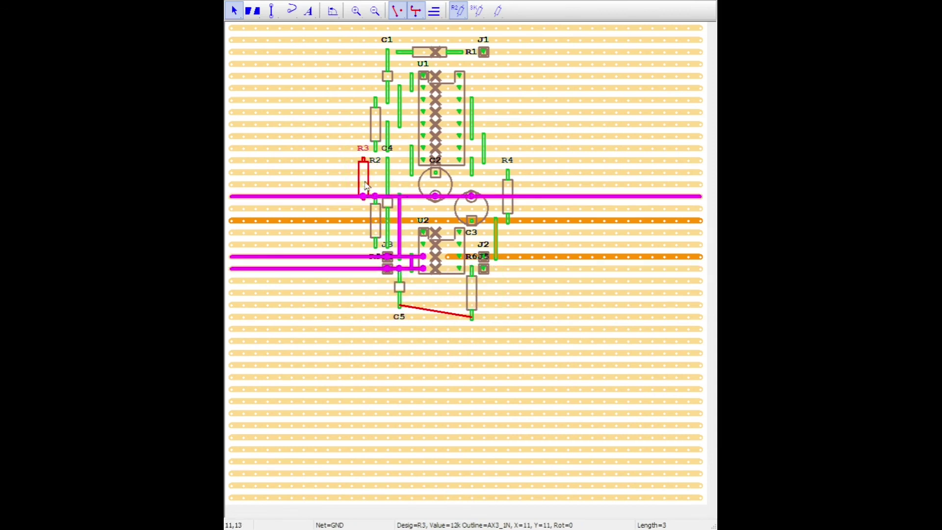
drag(376, 129, 375, 124)
drag(386, 80, 375, 76)
drag(363, 148, 363, 173)
mouse_move(374, 257)
mouse_down()
mouse_move(377, 264)
mouse_move(375, 221)
mouse_move(388, 265)
mouse_up()
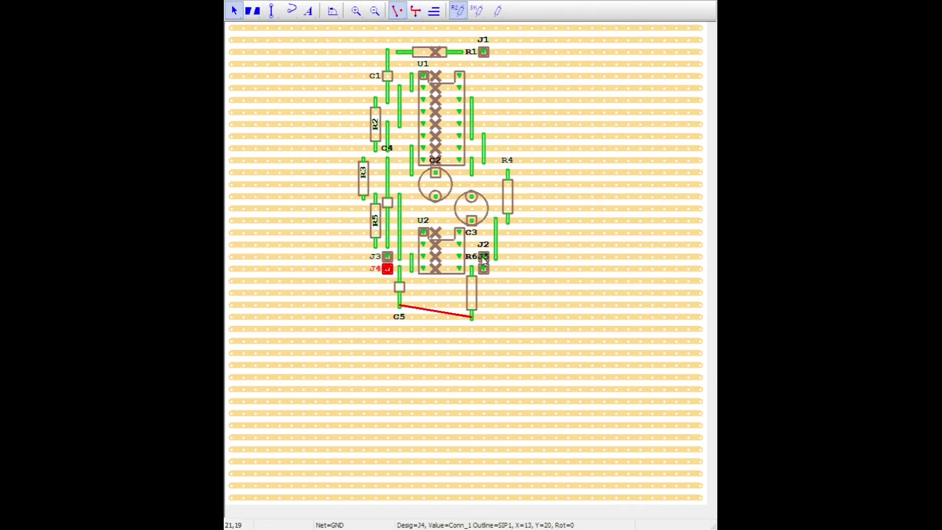
Move J5's label off R6, tidy R6's label, and extend C5's lower lead one strip
mouse_move(483, 261)
mouse_down()
mouse_move(495, 274)
mouse_move(470, 294)
mouse_up()
click(402, 310)
drag(402, 310, 403, 319)
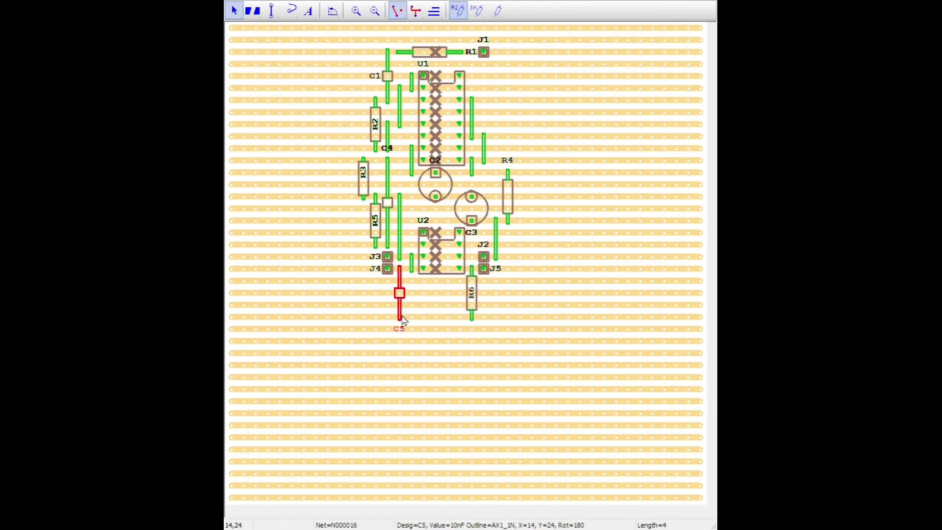
Move the C3, C2 and R4 labels into their parts, and the R1 and C4 labels beside theirs
drag(474, 238, 473, 214)
drag(436, 161, 437, 185)
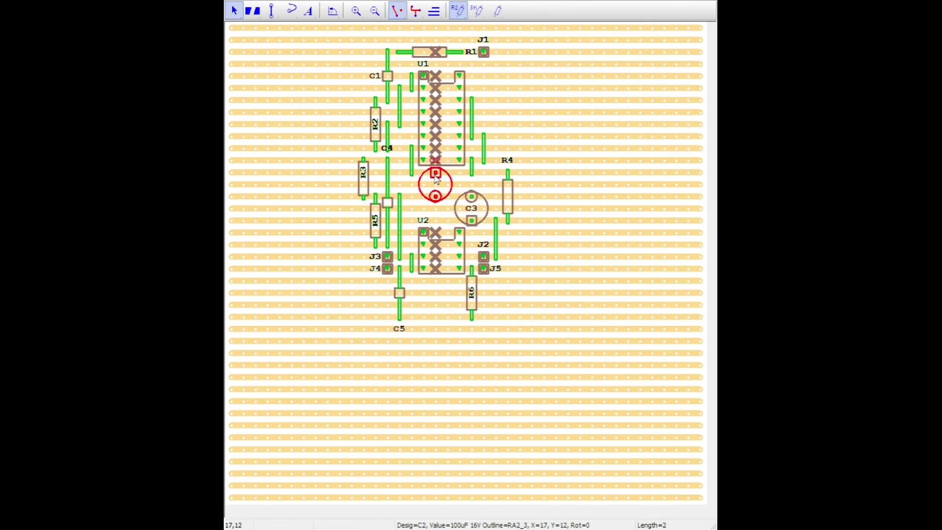
drag(505, 171, 508, 205)
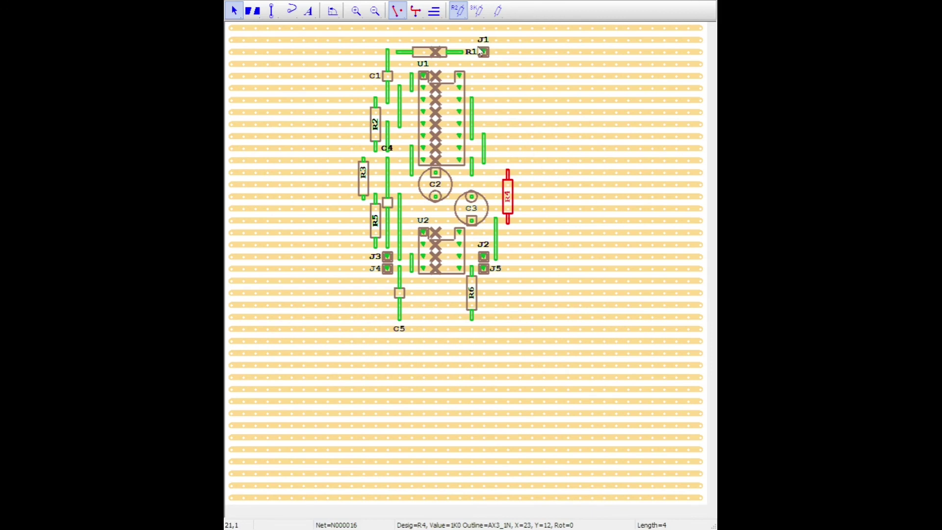
drag(480, 51, 430, 42)
drag(388, 153, 401, 176)
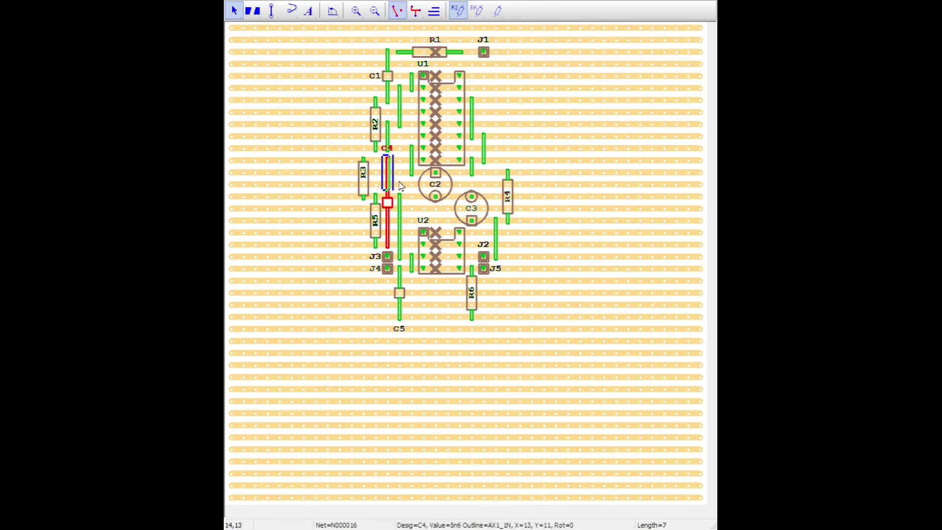